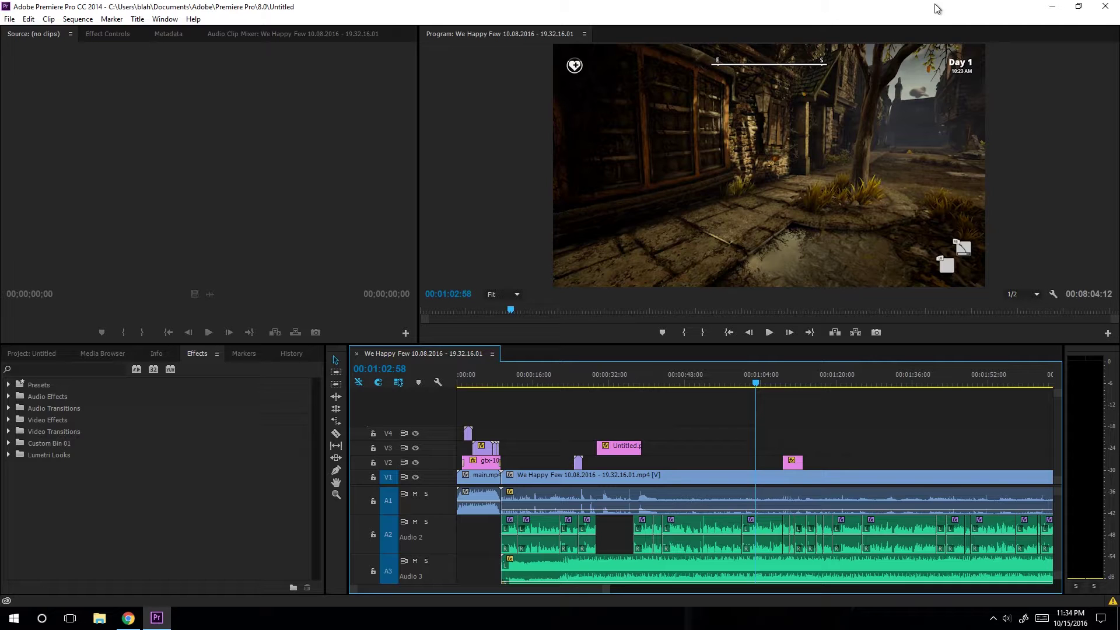
# Scrub the playhead later in the sequence, then bring up File > Export > Media settings
pyautogui.moveTo(551, 379); pyautogui.dragTo(838, 384)
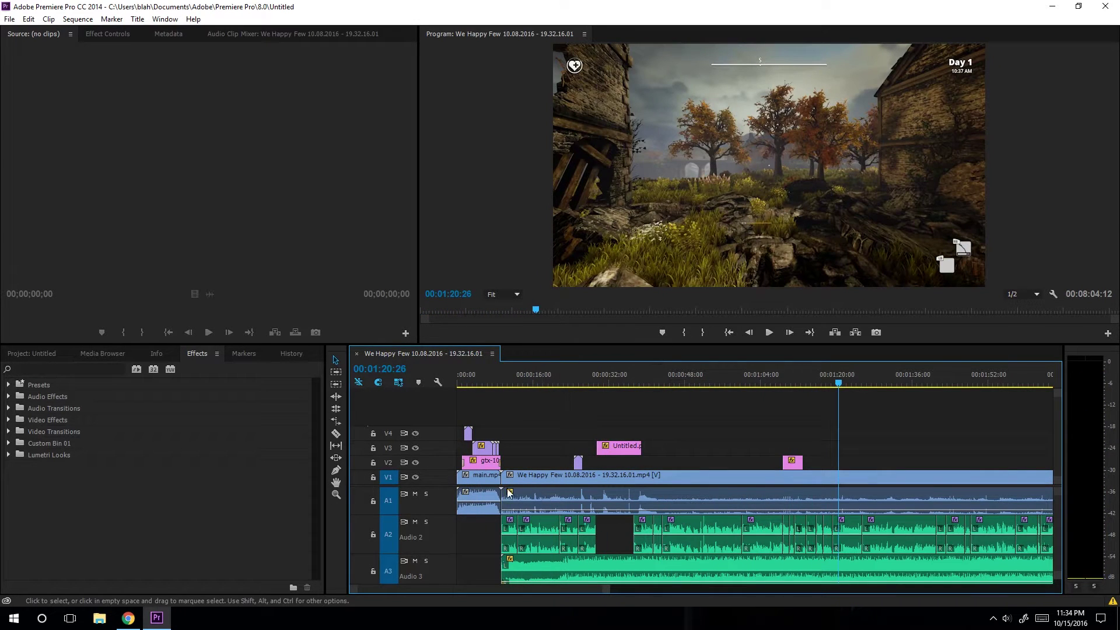
pyautogui.click(11, 19)
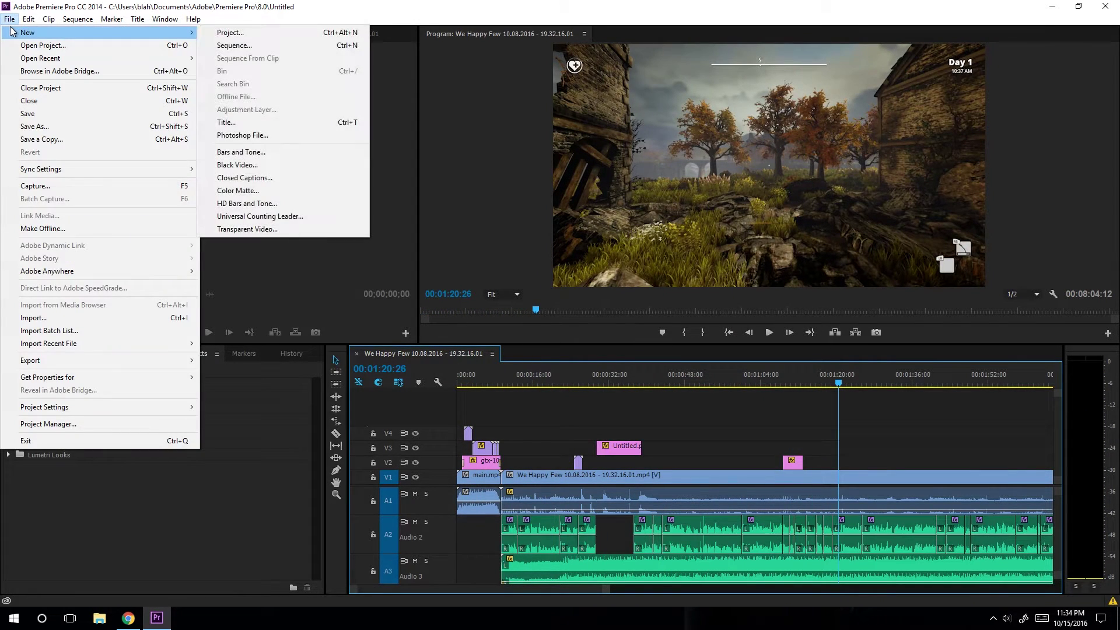
pyautogui.moveTo(9, 18)
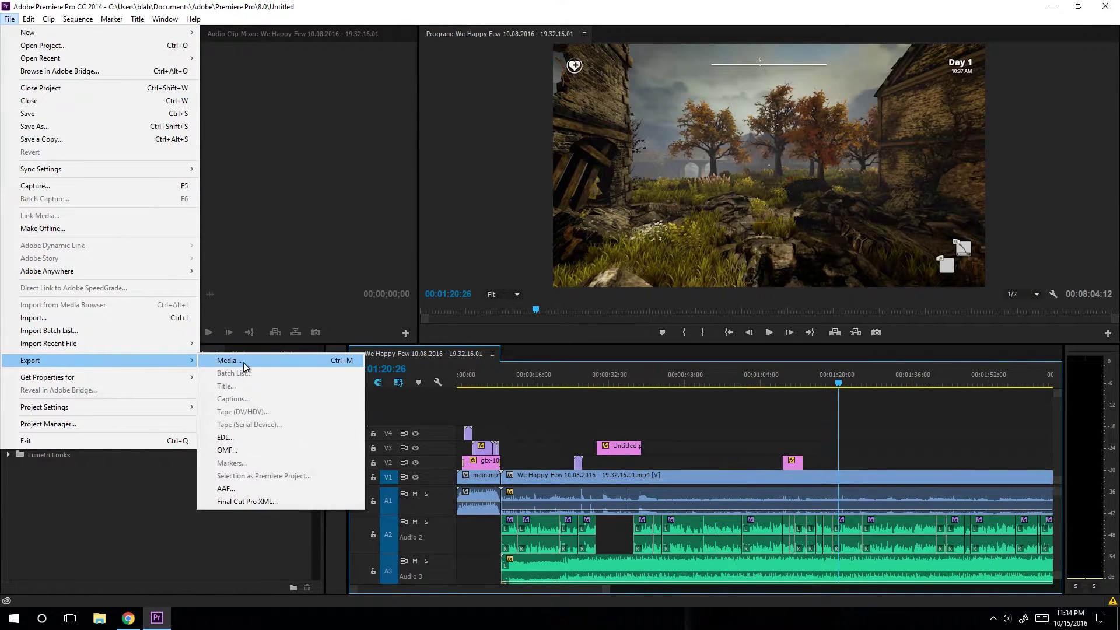
pyautogui.click(550, 380)
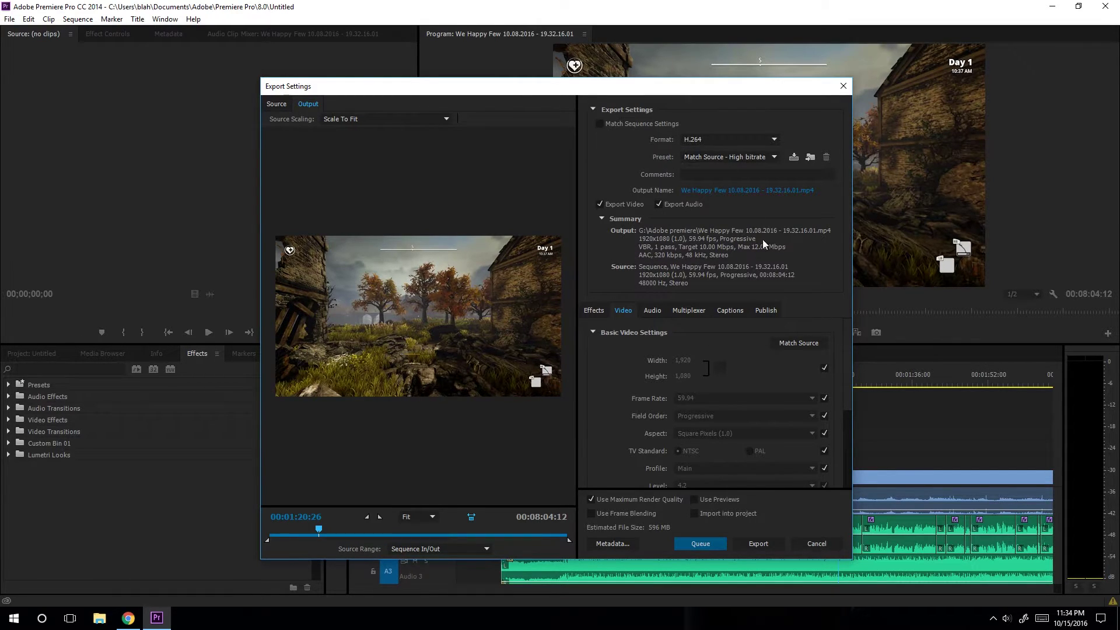
pyautogui.click(653, 311)
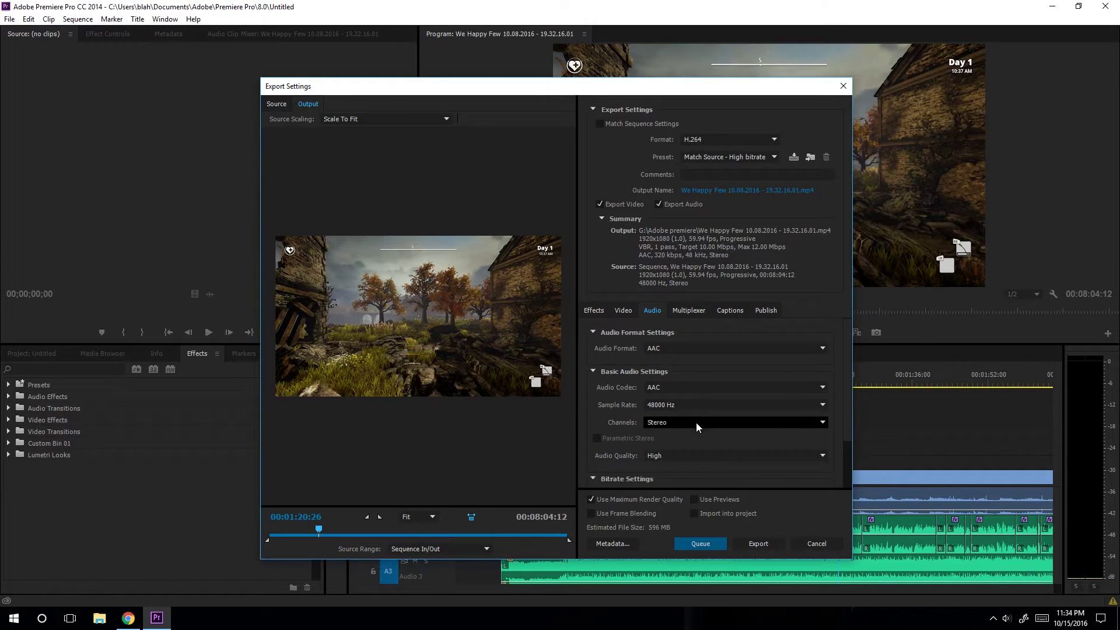
pyautogui.click(623, 311)
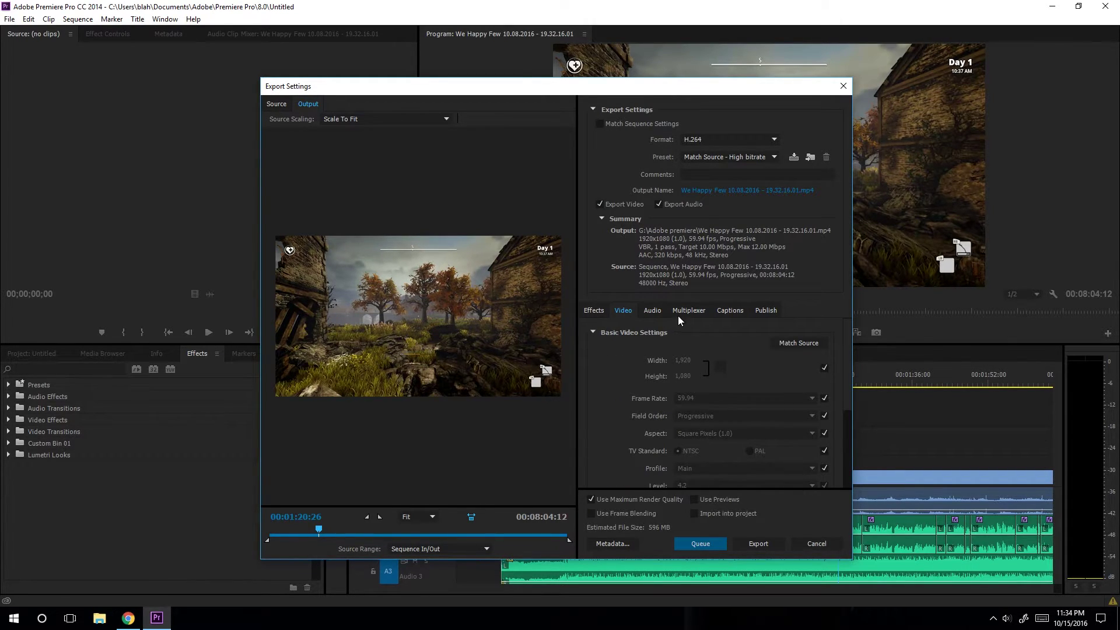
pyautogui.click(594, 311)
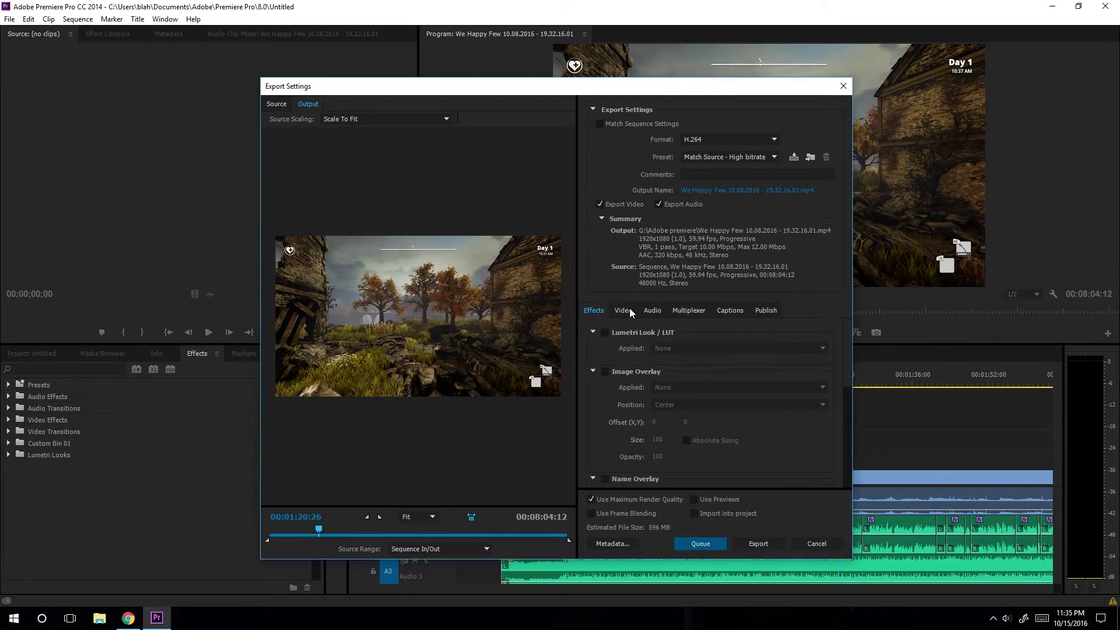
pyautogui.click(623, 311)
pyautogui.moveTo(848, 369); pyautogui.dragTo(849, 453)
pyautogui.scroll(-1, 638, 428)
# Enable Render at Maximum Depth and use VBR, 2 pass encoding at a 220.92 Mbps target bitrate
pyautogui.click(600, 442)
pyautogui.click(752, 397)
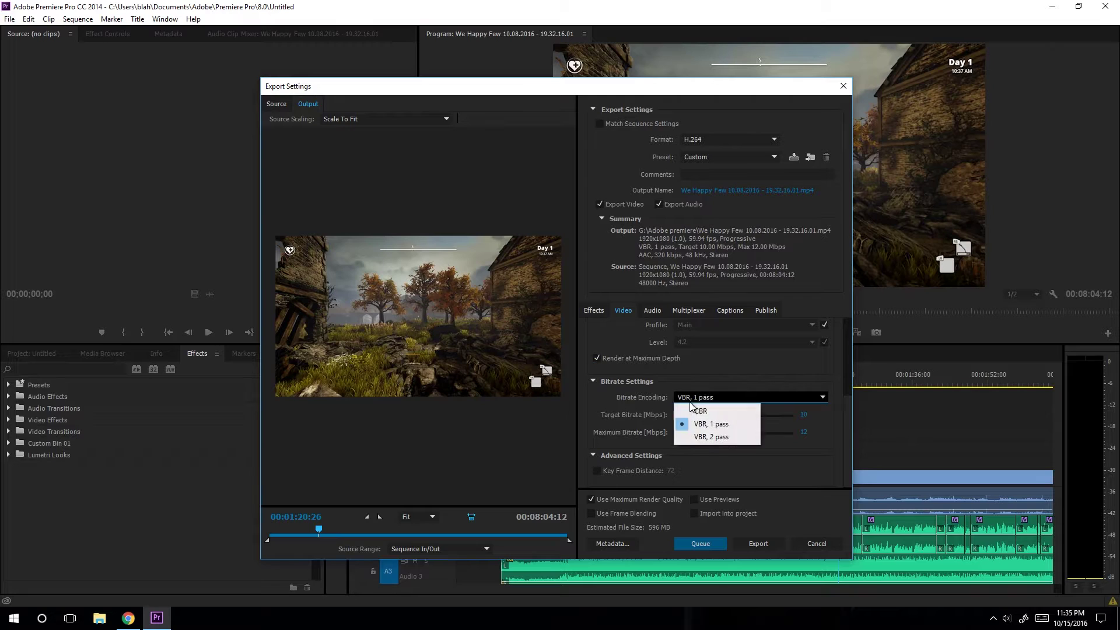
pyautogui.click(727, 438)
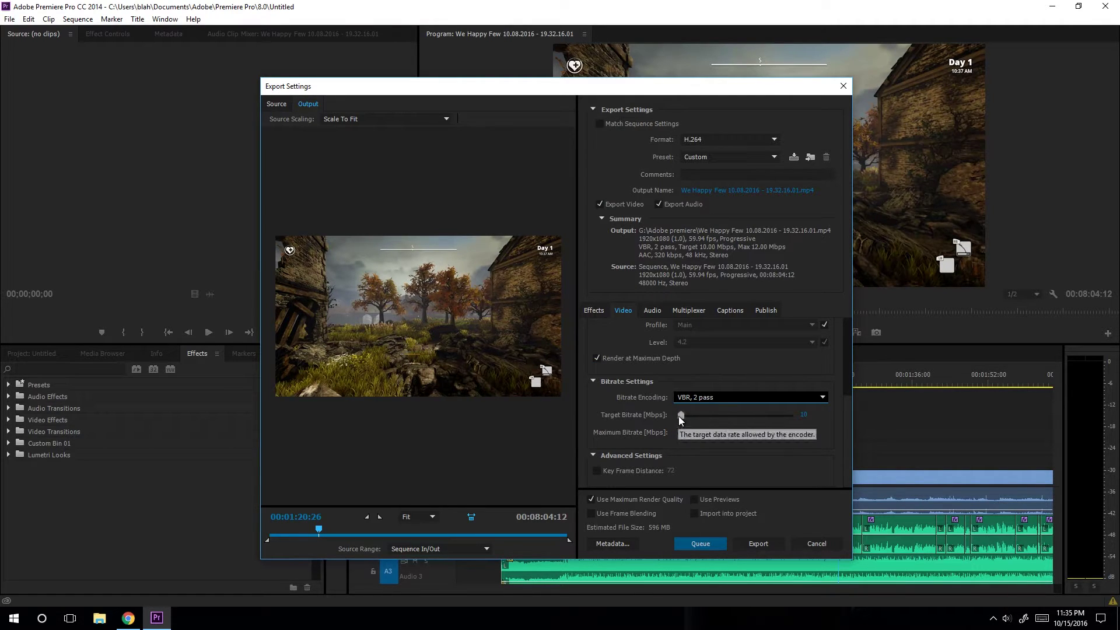
pyautogui.moveTo(683, 416); pyautogui.dragTo(764, 427)
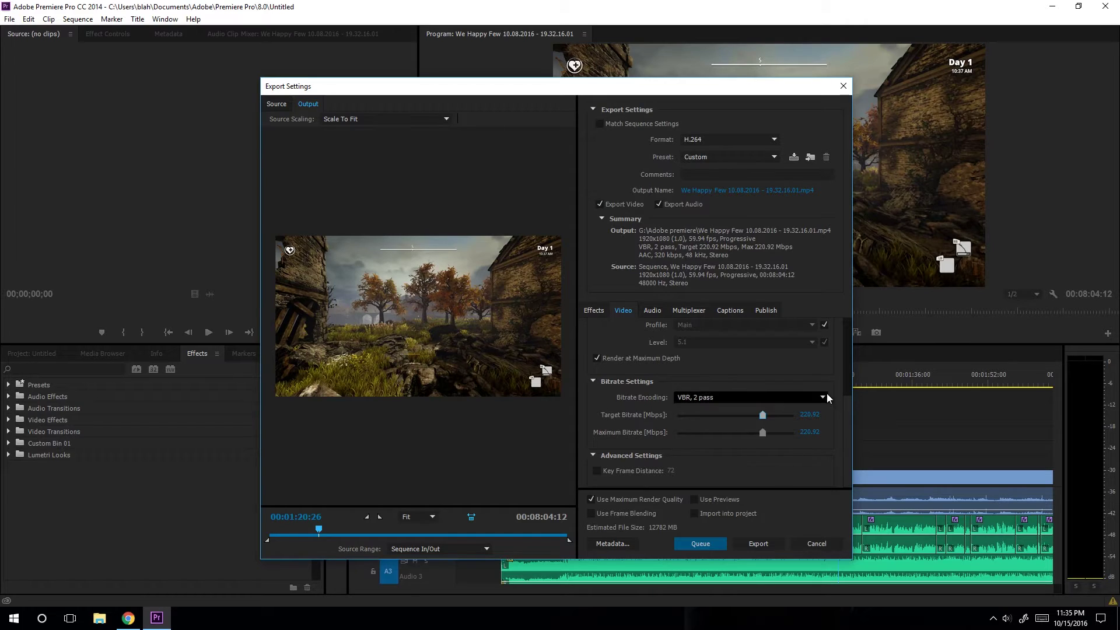
pyautogui.scroll(1, 849, 414)
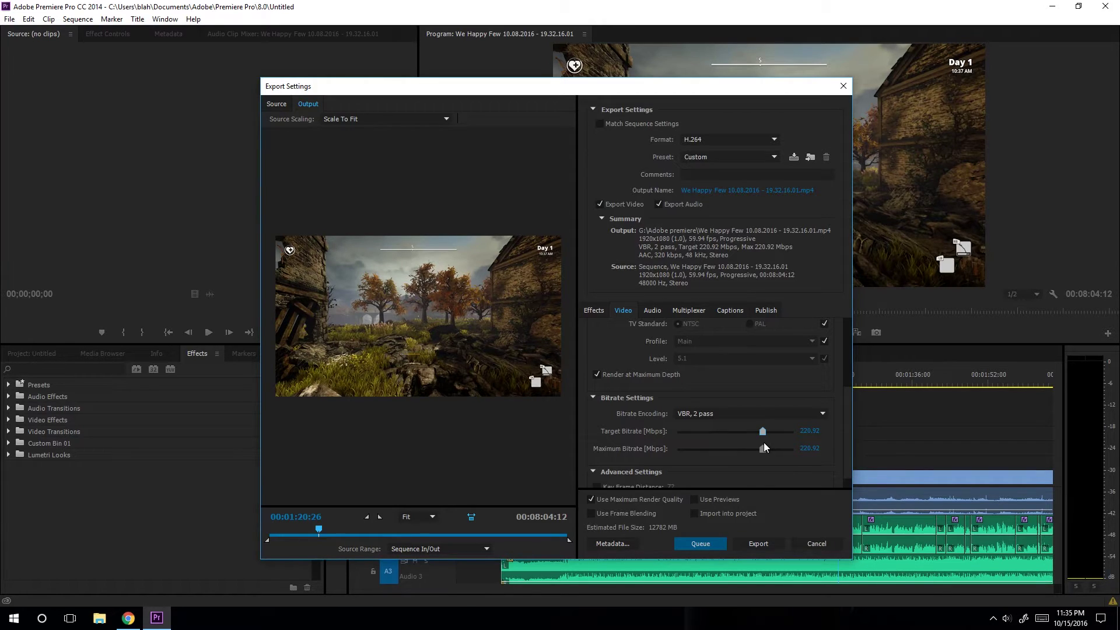
pyautogui.moveTo(845, 421); pyautogui.dragTo(845, 403)
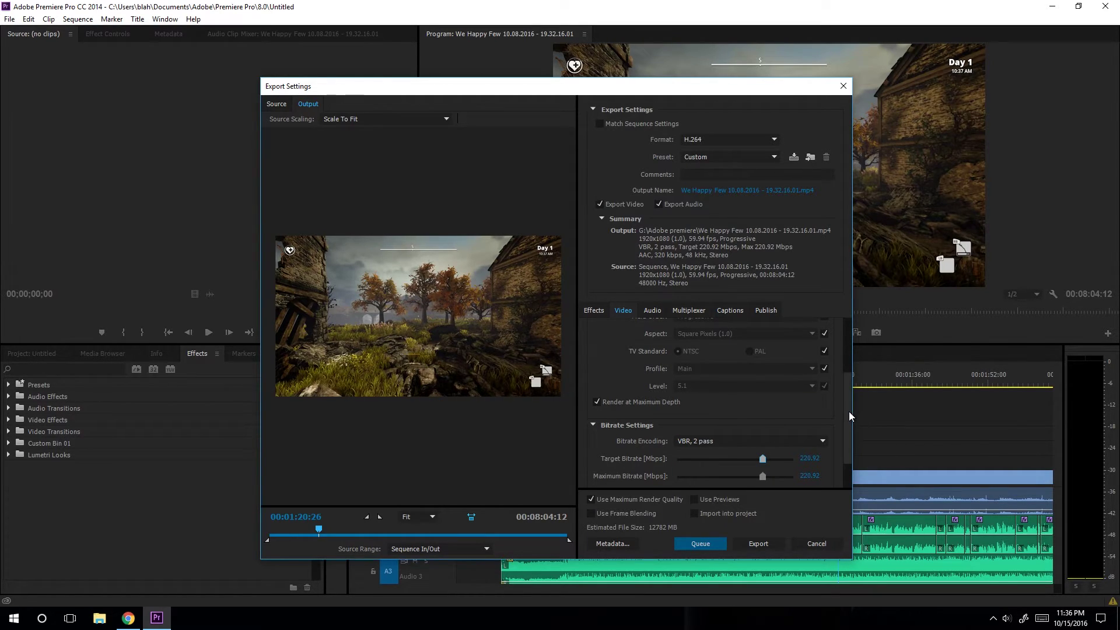
pyautogui.moveTo(849, 411)
pyautogui.mouseDown()
pyautogui.moveTo(853, 361)
pyautogui.moveTo(837, 406)
pyautogui.mouseUp()
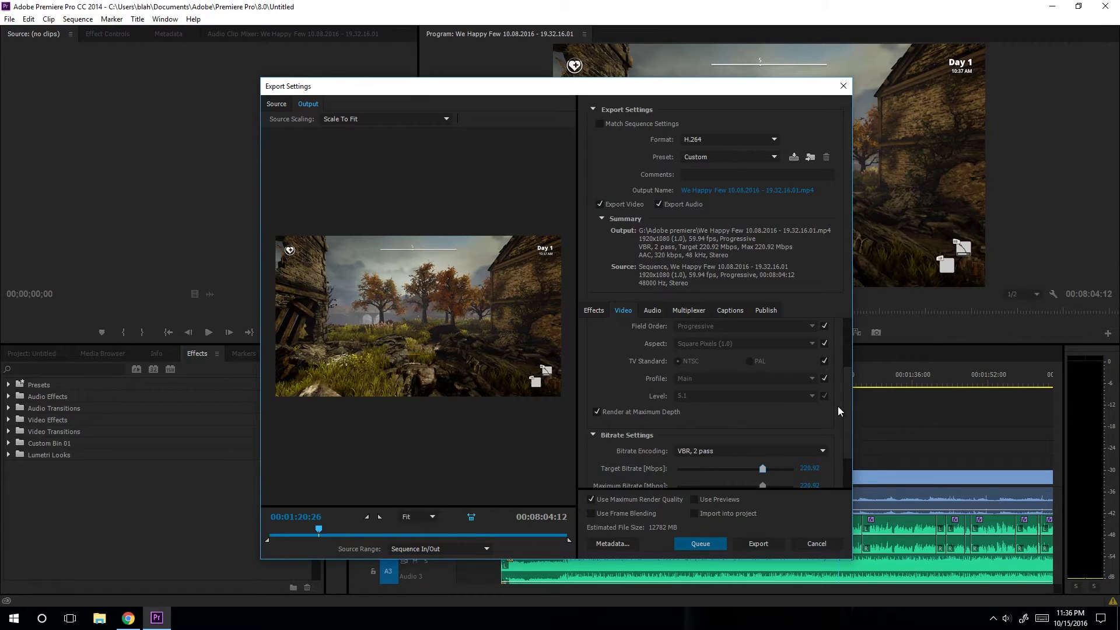
pyautogui.click(824, 379)
pyautogui.click(811, 379)
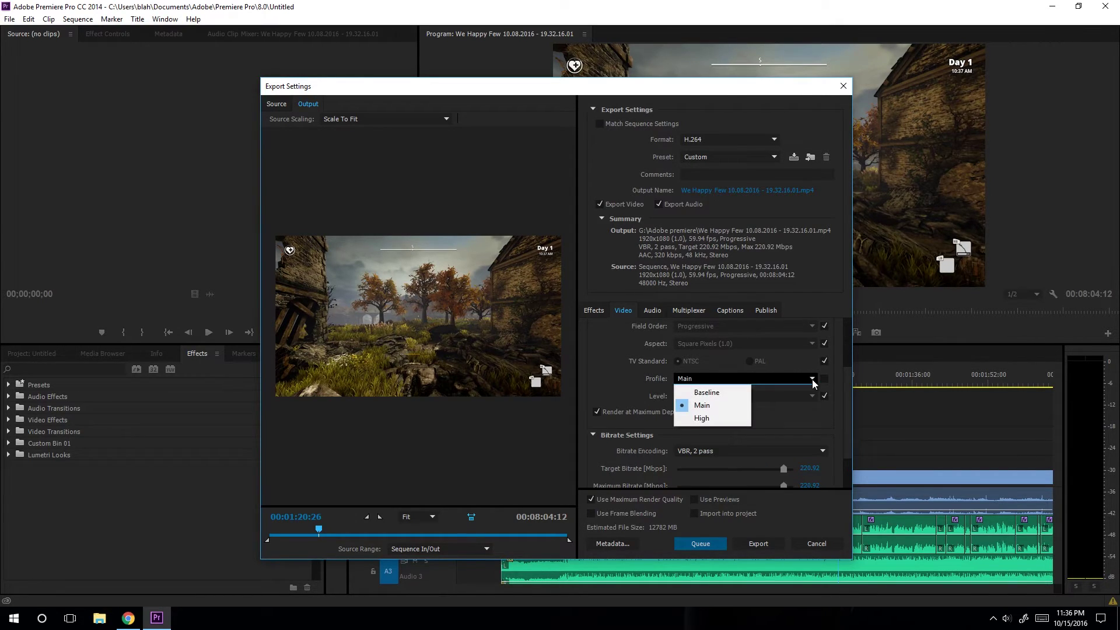
pyautogui.click(721, 420)
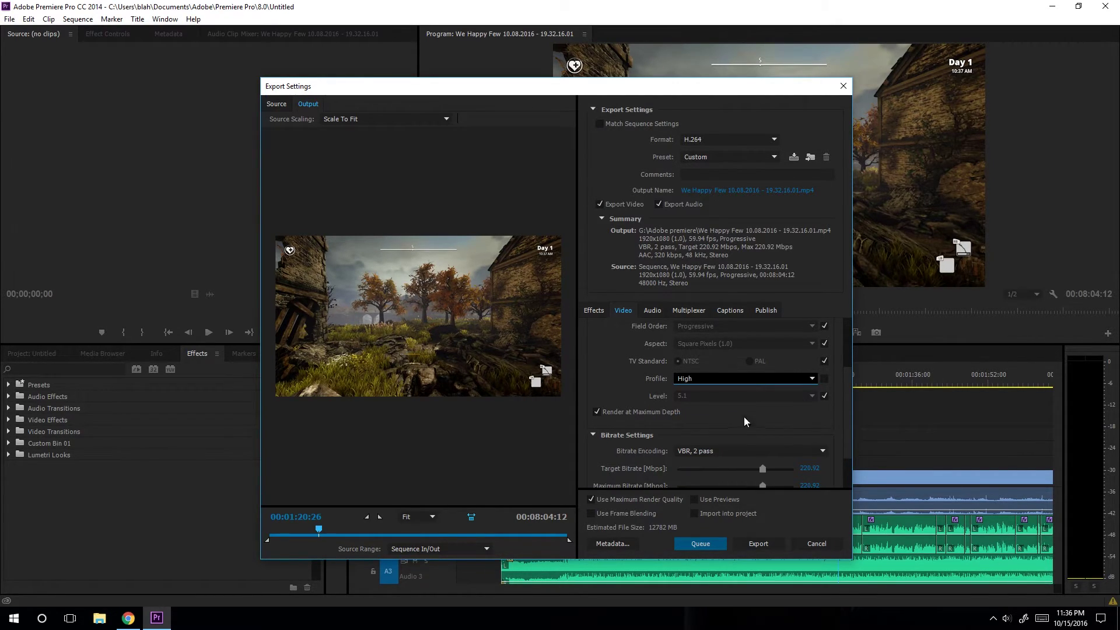
pyautogui.click(825, 396)
pyautogui.click(812, 396)
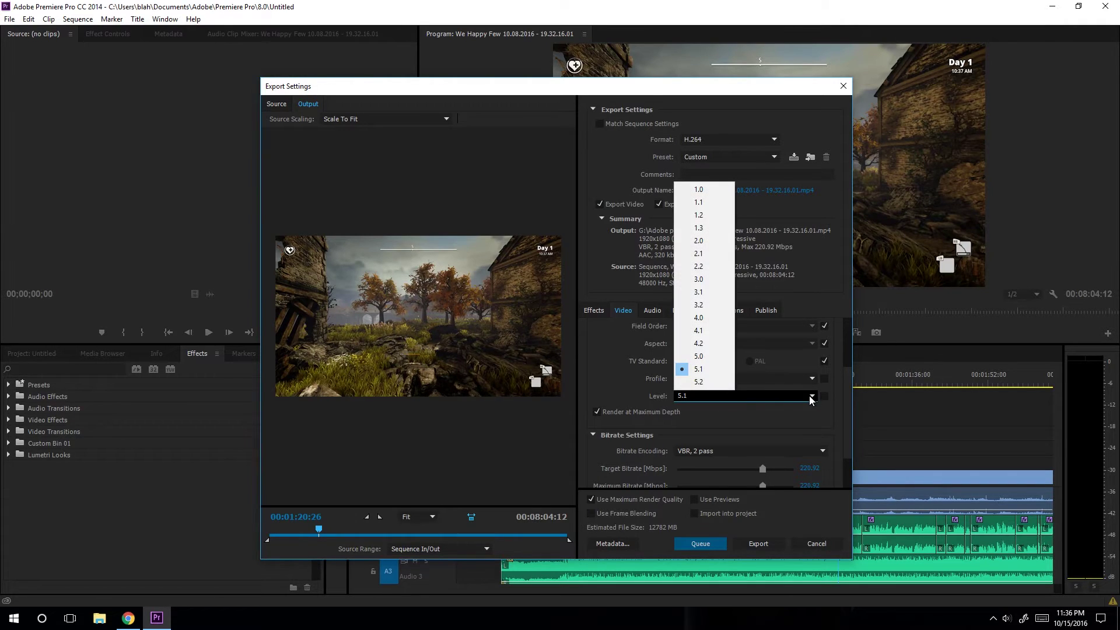
pyautogui.click(715, 381)
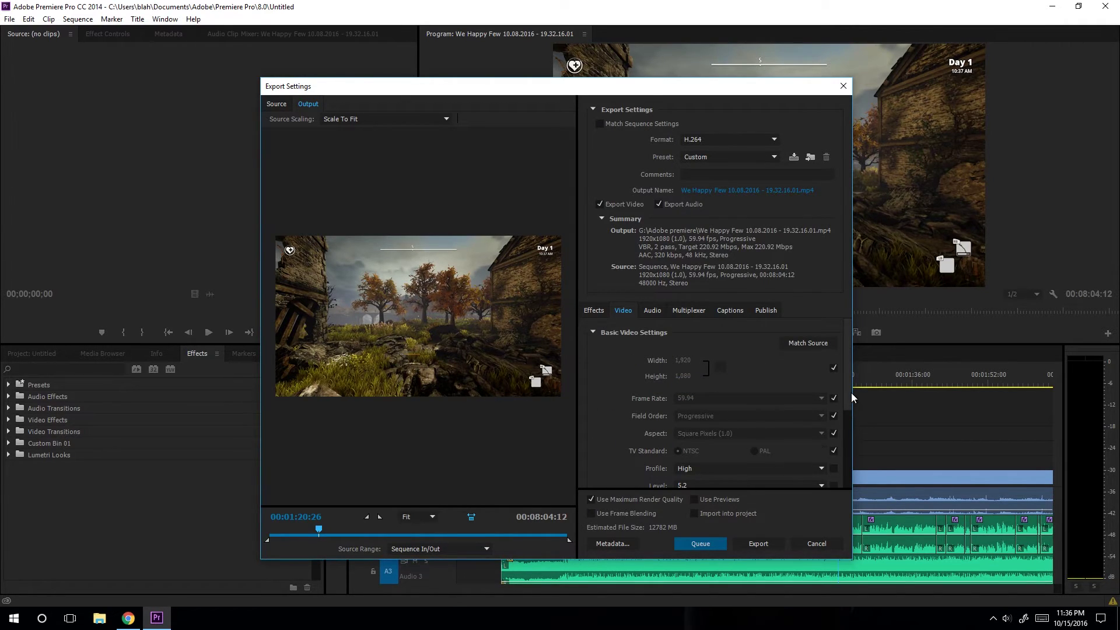
pyautogui.moveTo(851, 394); pyautogui.dragTo(849, 432)
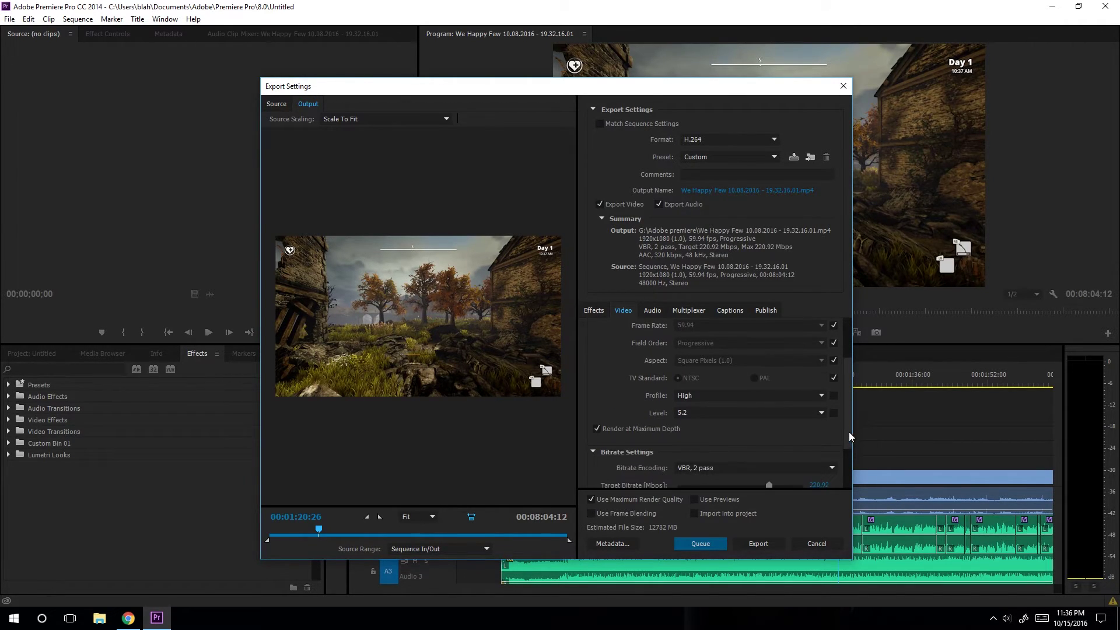
pyautogui.click(822, 414)
pyautogui.click(736, 389)
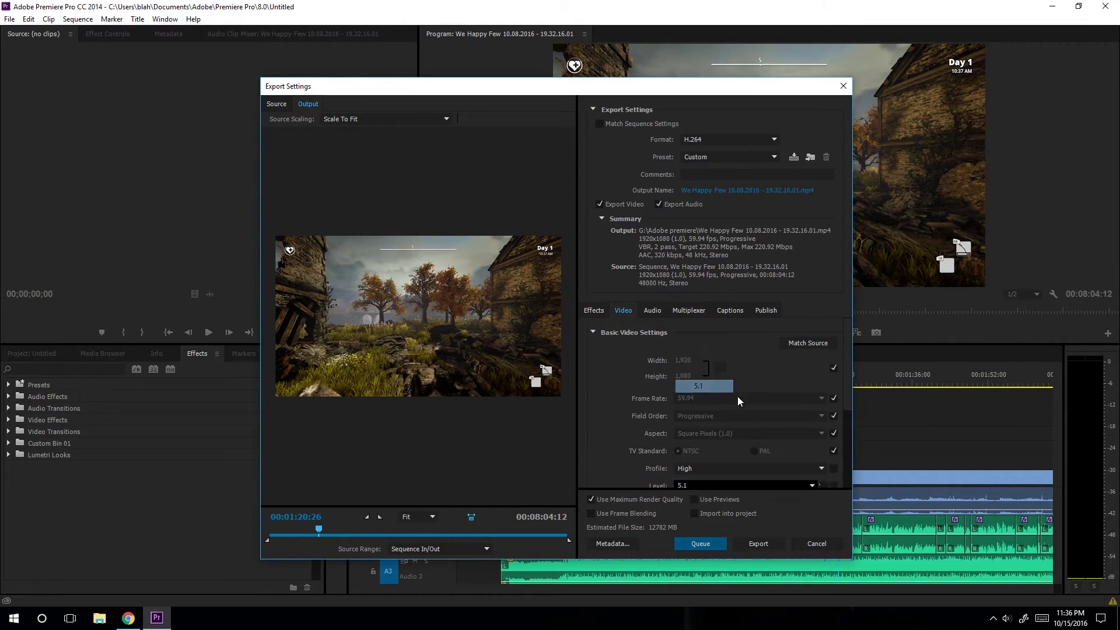
pyautogui.scroll(-3, 848, 400)
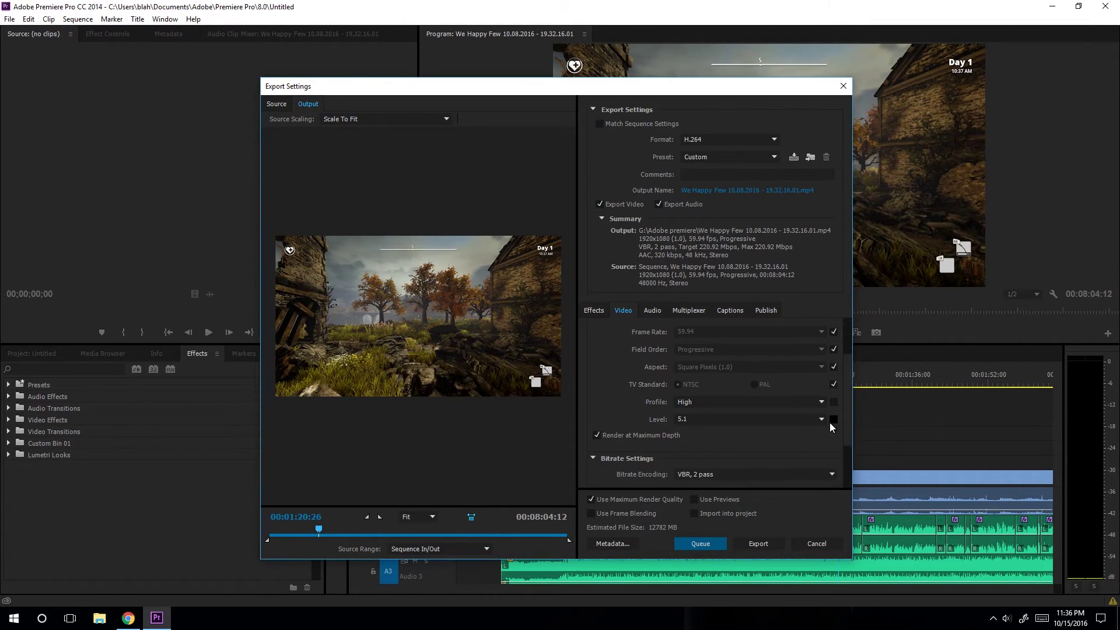
pyautogui.click(811, 402)
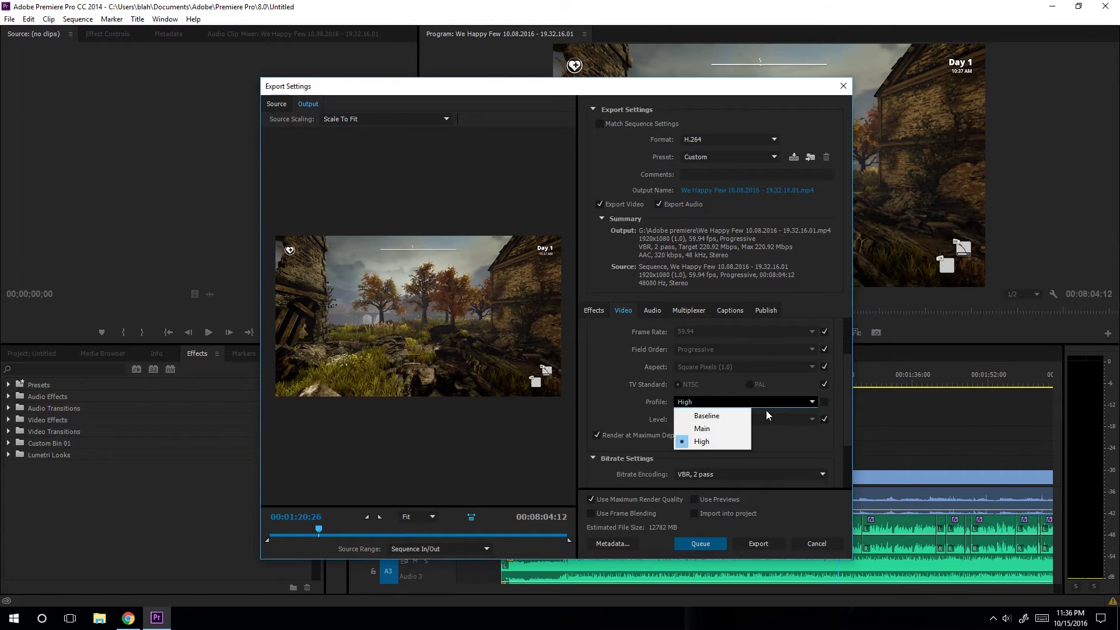
pyautogui.click(723, 427)
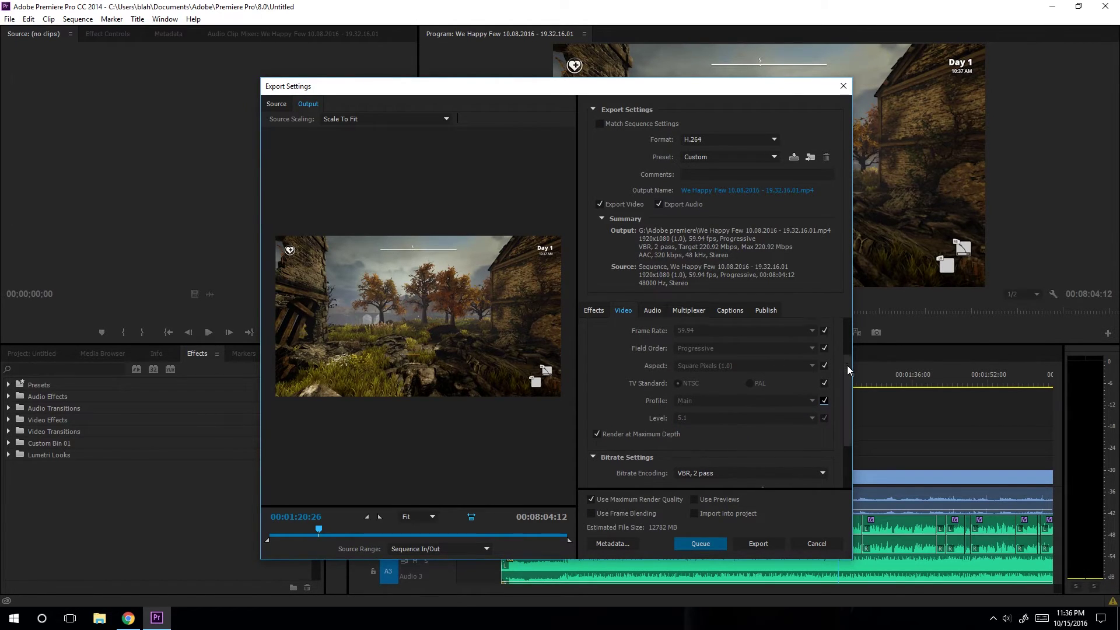
pyautogui.moveTo(847, 365); pyautogui.dragTo(845, 414)
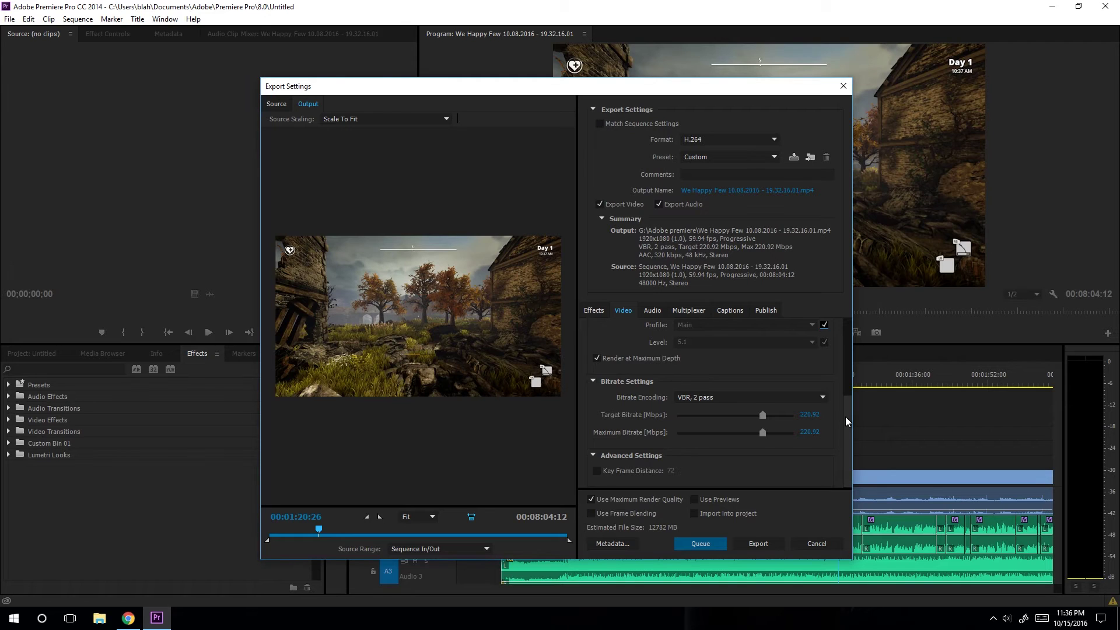
# Start the export so Premiere begins rendering the required audio files
pyautogui.click(761, 543)
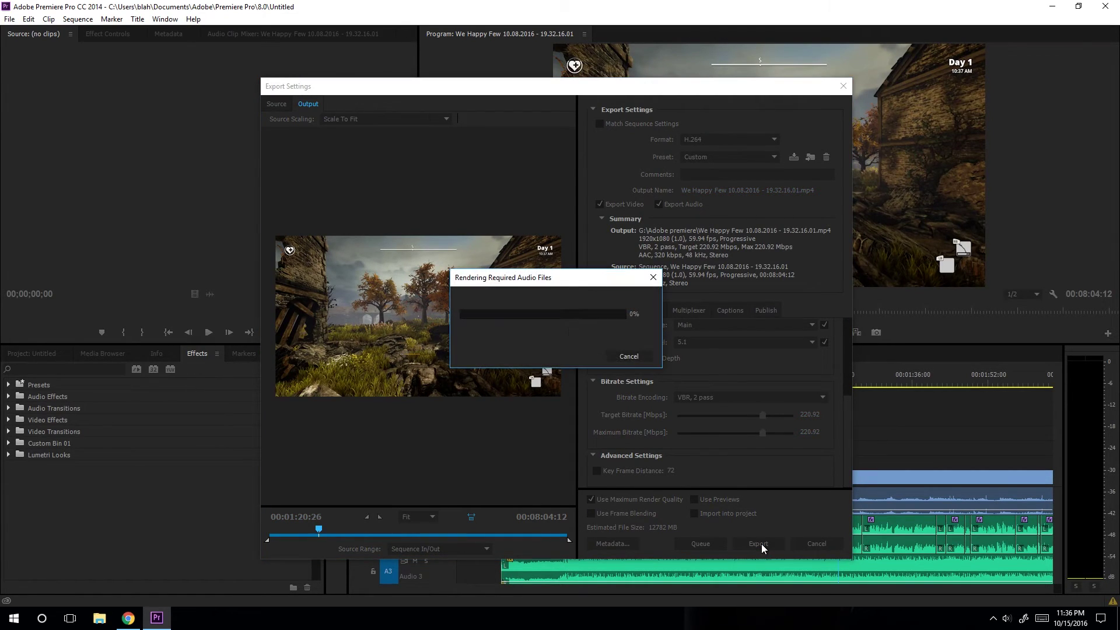